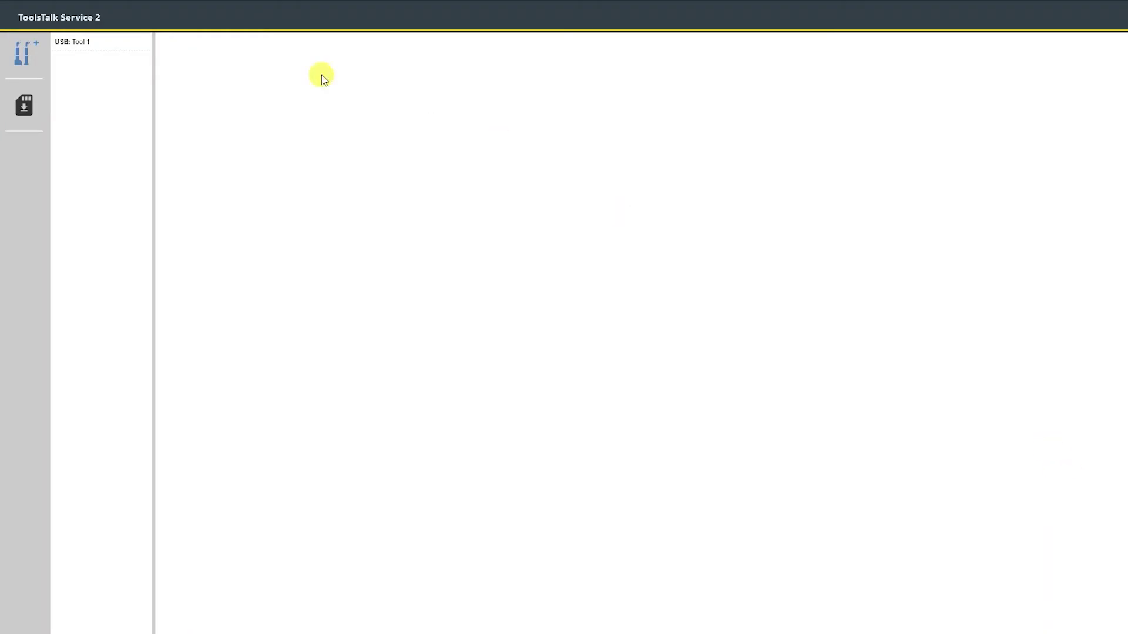
Connect to the USB tool and read its wireless settings.
click(132, 42)
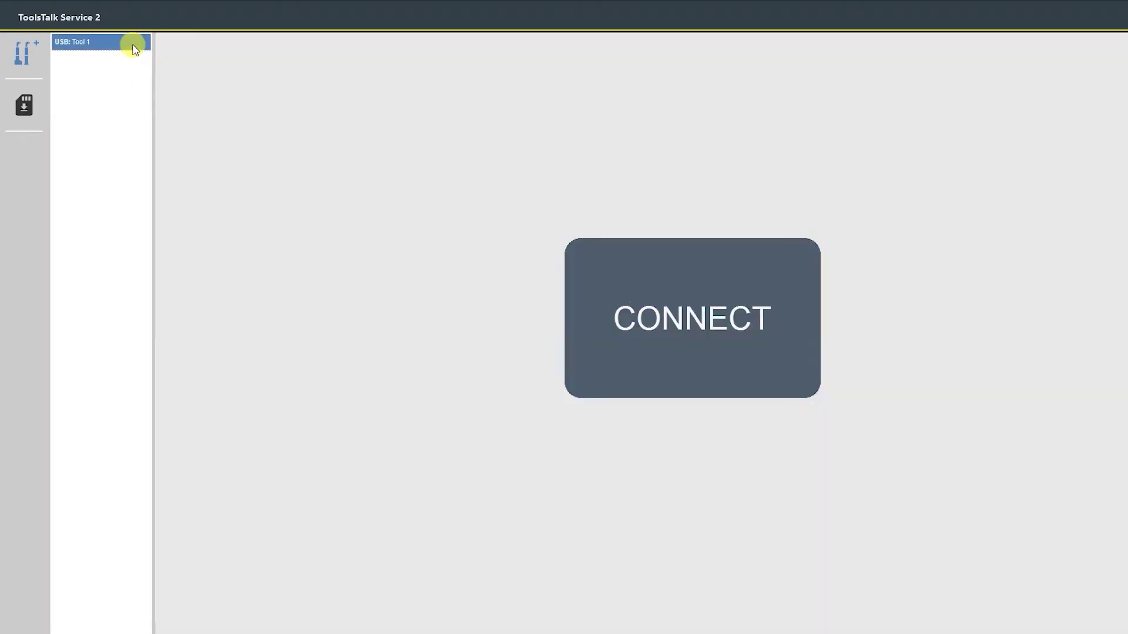
click(625, 290)
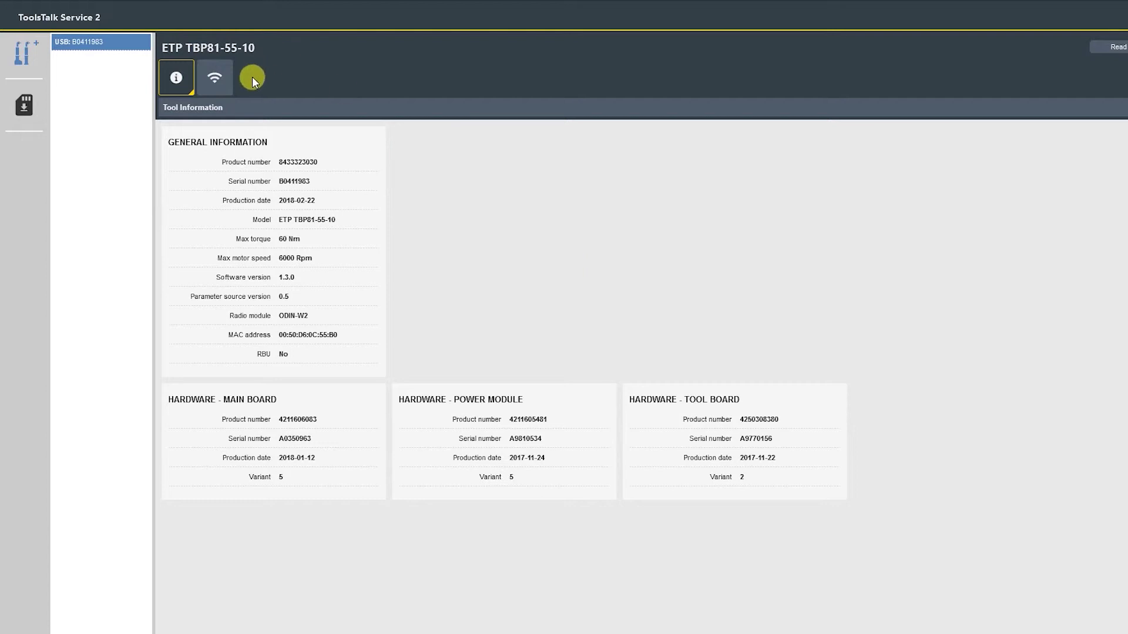
click(216, 78)
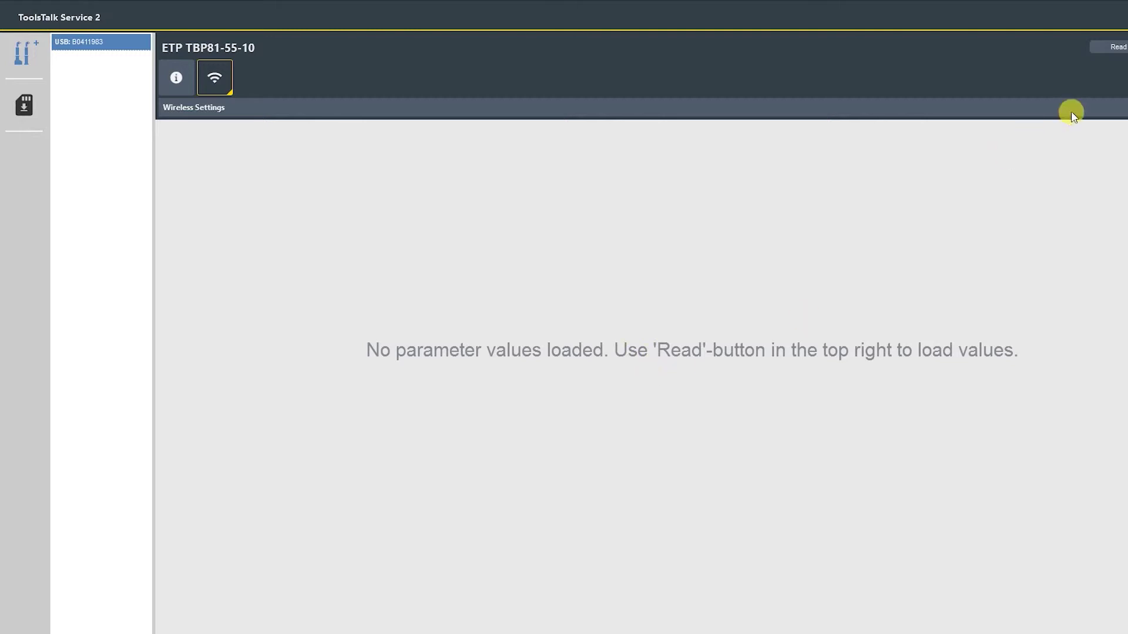
click(1118, 47)
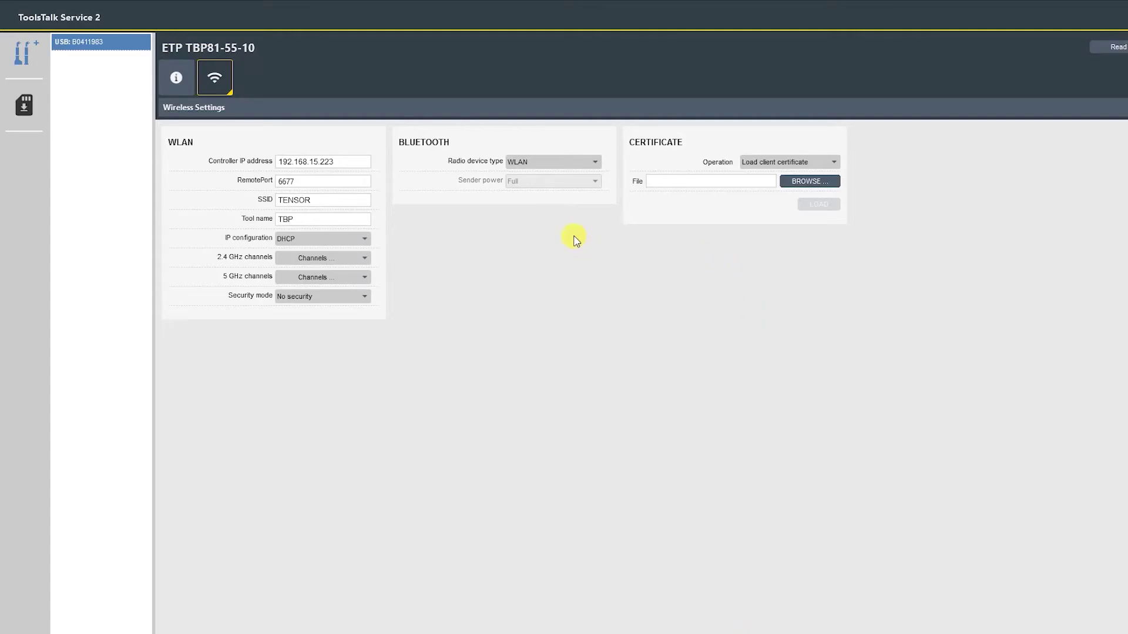
Try Bluetooth as the radio device type and return it to WLAN.
click(557, 163)
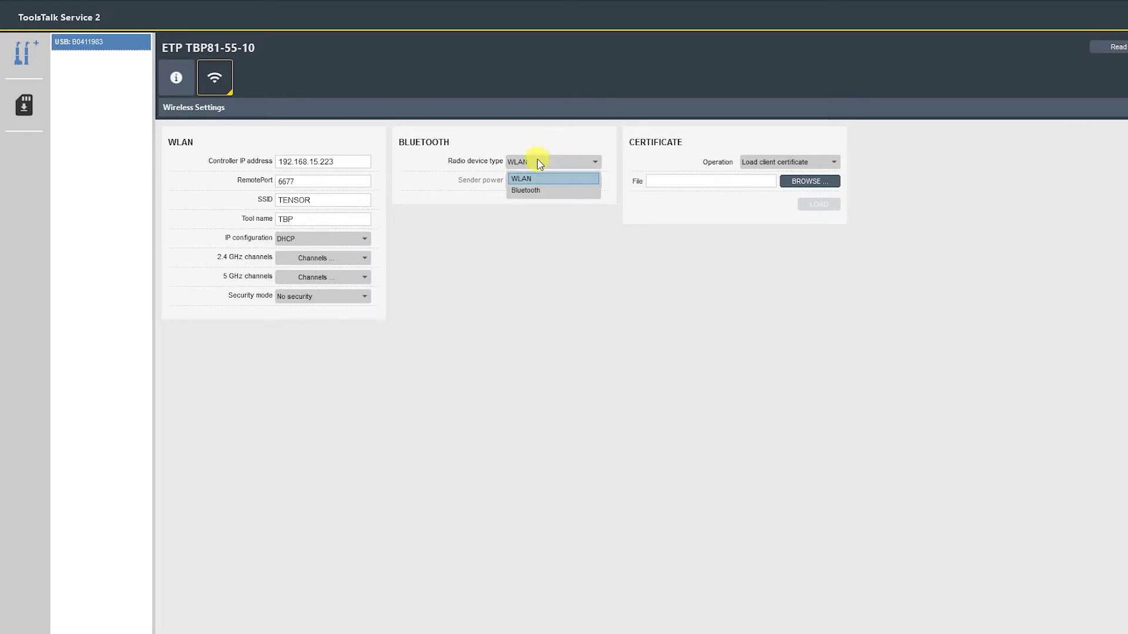
click(537, 190)
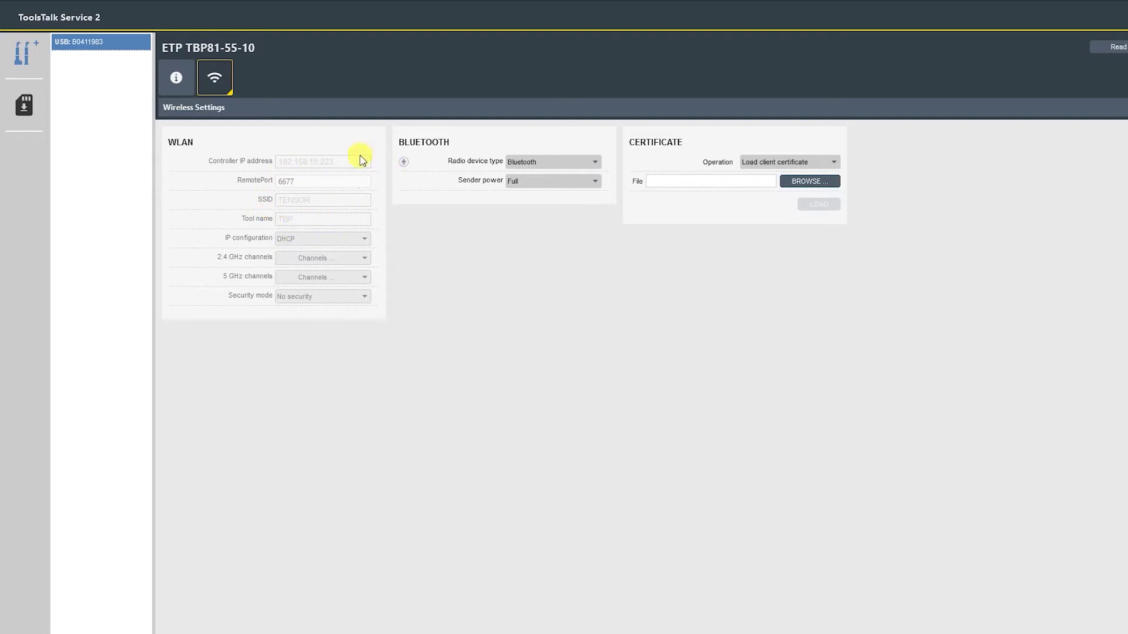
click(574, 164)
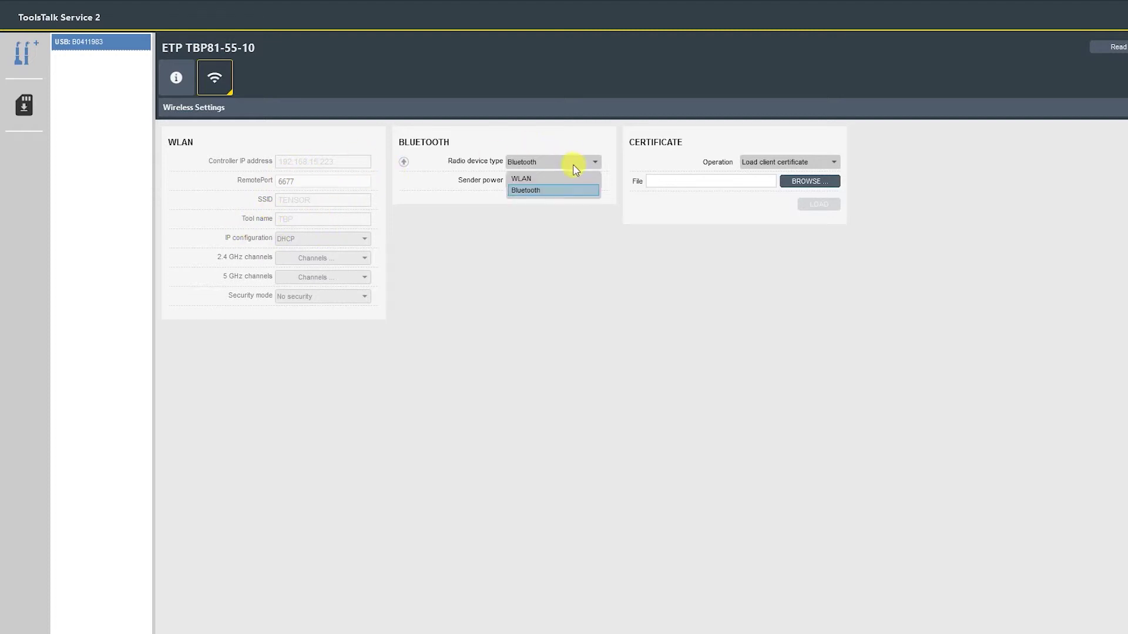
click(549, 179)
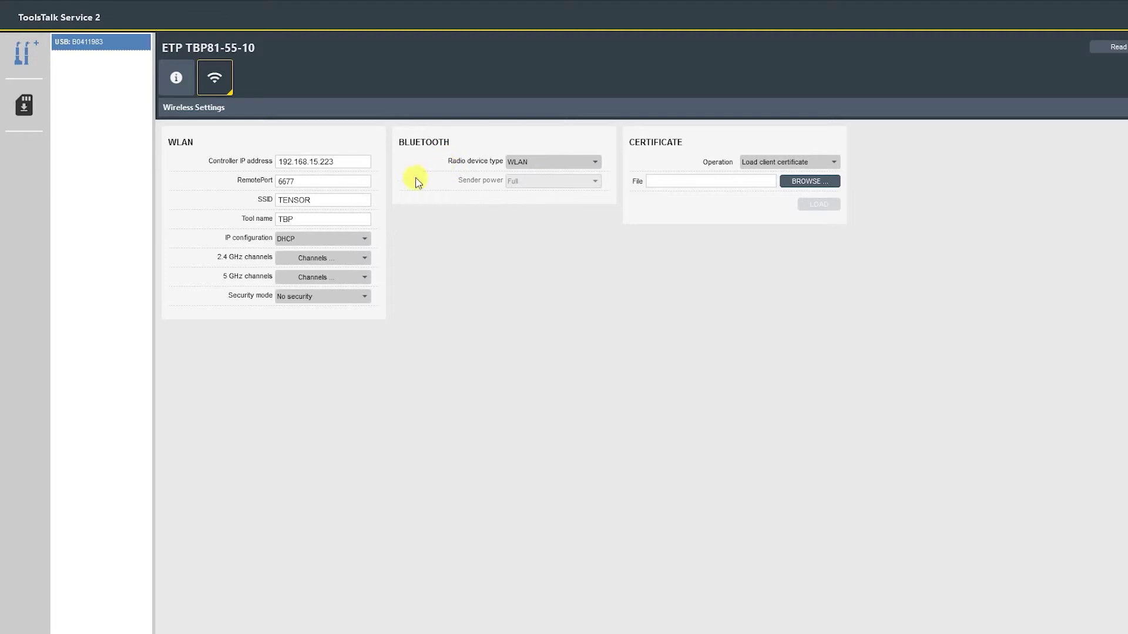
Set the controller IP address to 192.168.8.6.
double_click(352, 163)
click(351, 163)
drag(341, 160, 309, 162)
text(8)
text(.6)
click(324, 182)
click(326, 182)
Check the available Wi-Fi networks and set the tool's SSID to SmartConnected.
click(317, 199)
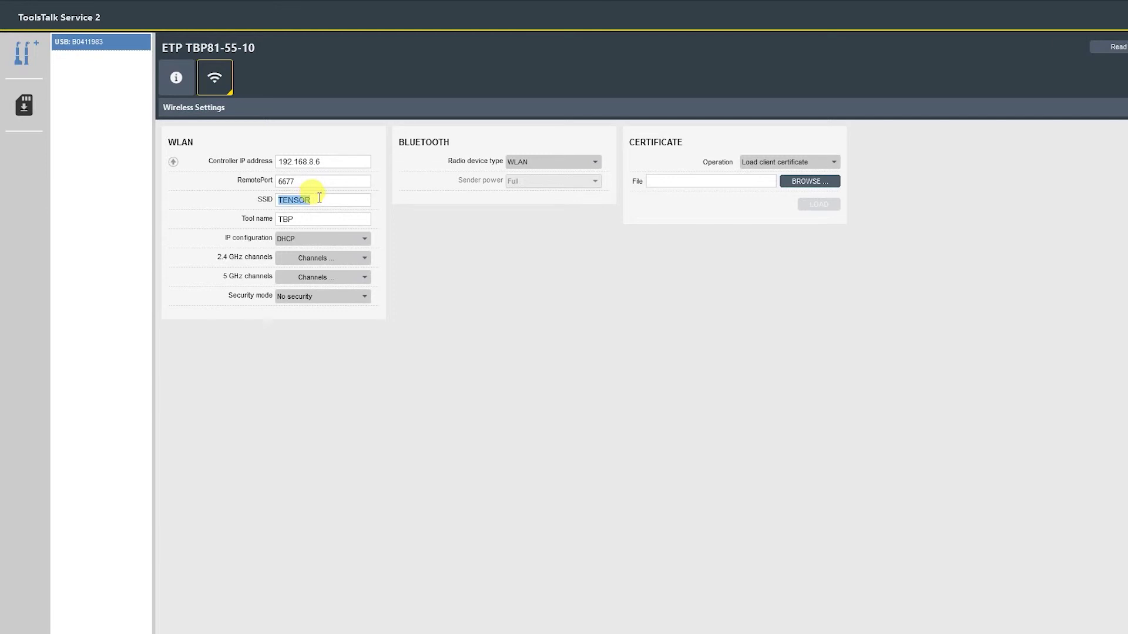
click(324, 199)
click(1087, 633)
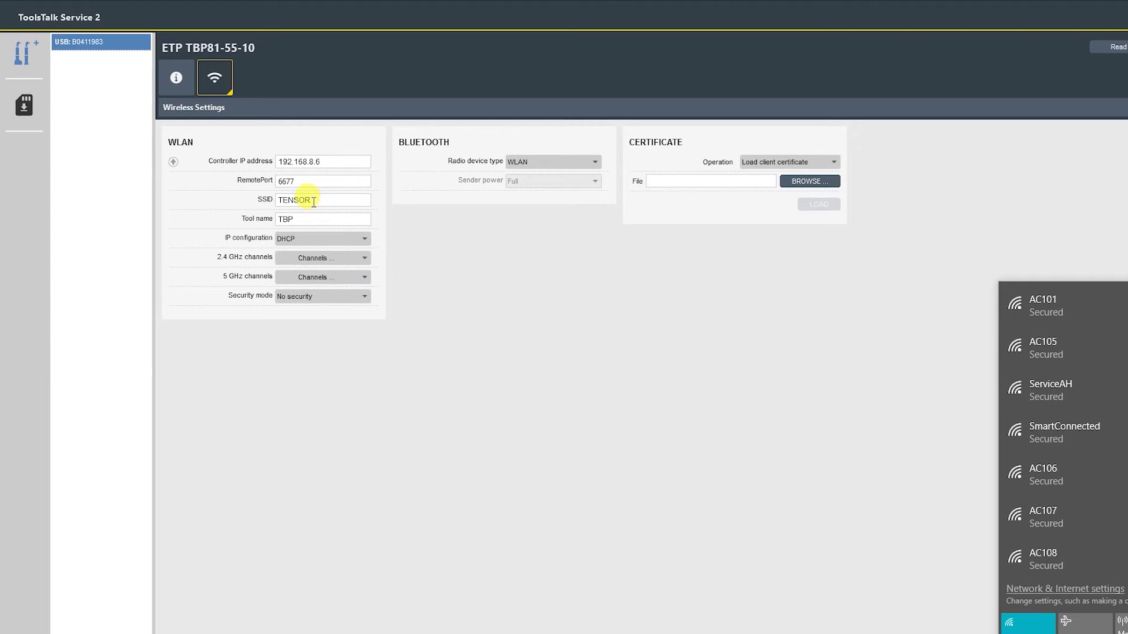
click(315, 201)
double_click(314, 201)
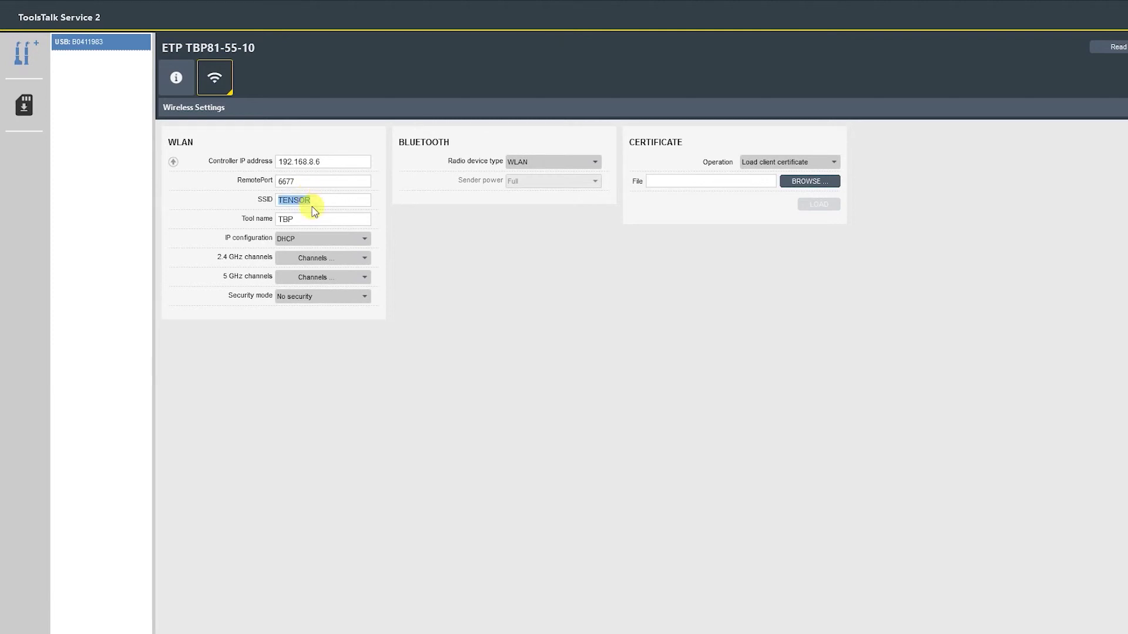
text(SmartConnected)
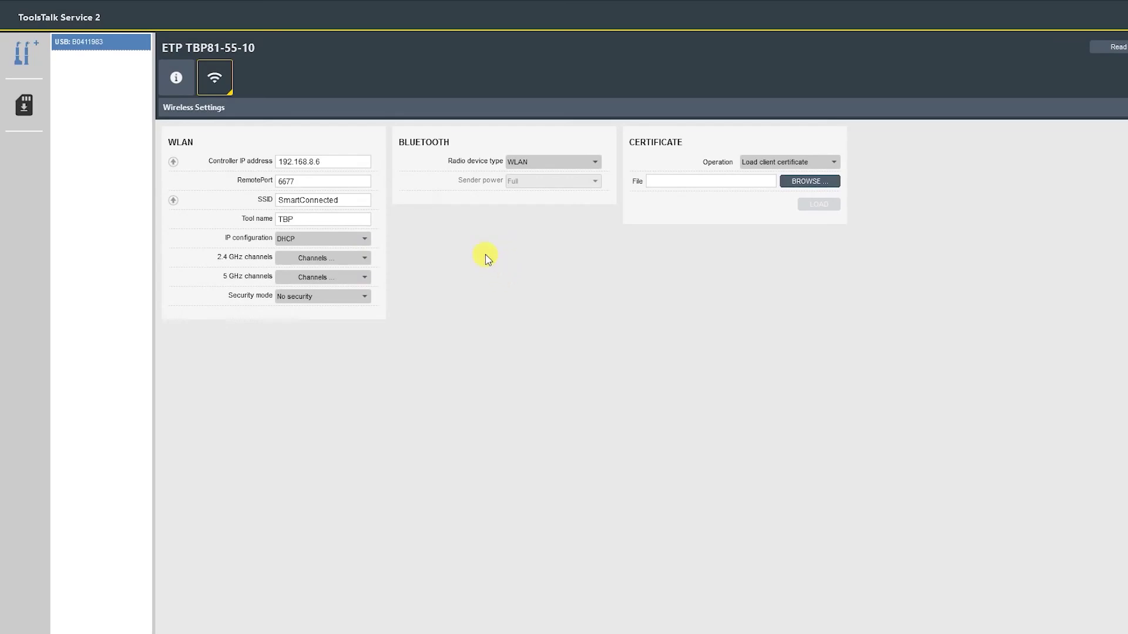
Try Static IP as the IP configuration to view its address fields, and return to DHCP.
click(315, 218)
click(364, 240)
click(347, 257)
click(364, 240)
click(347, 267)
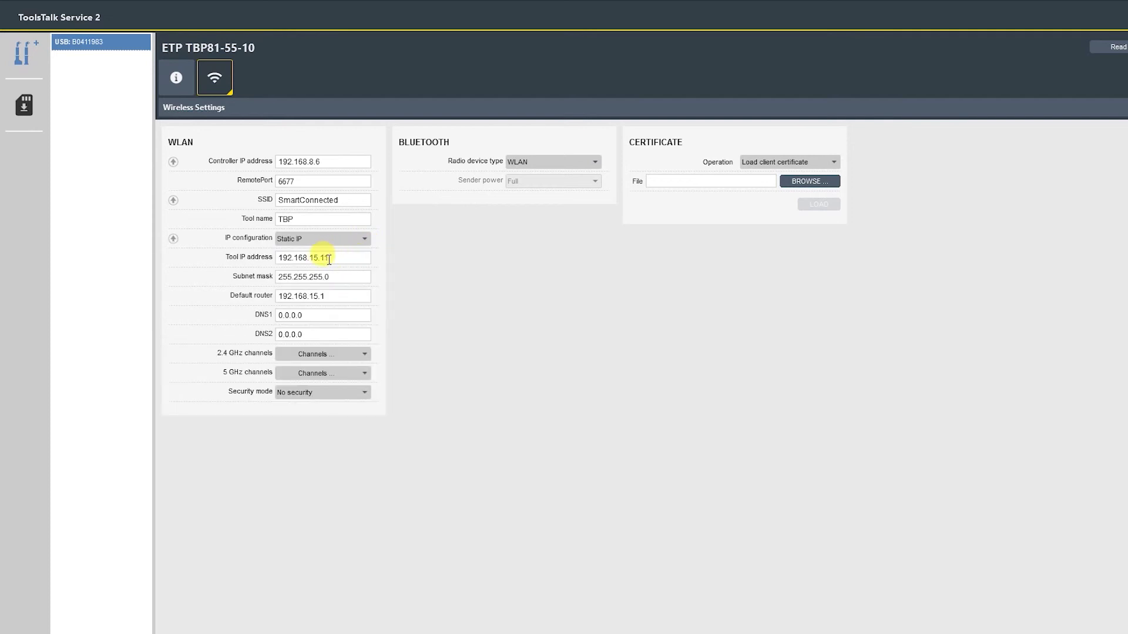
drag(310, 258, 350, 258)
click(352, 260)
click(358, 239)
click(350, 254)
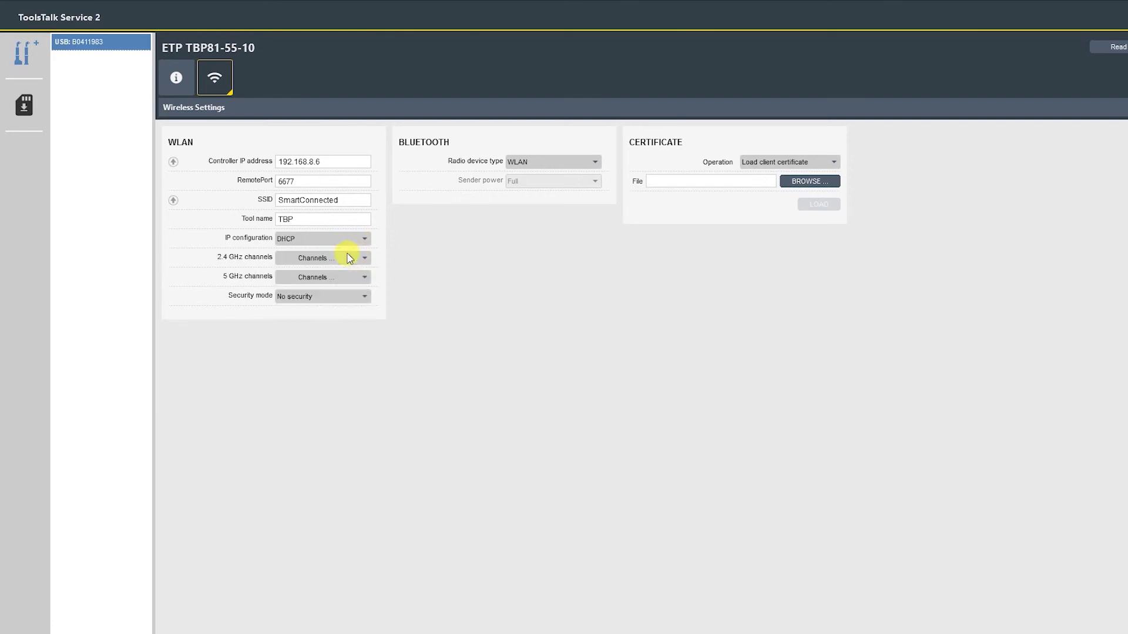
click(347, 239)
click(345, 267)
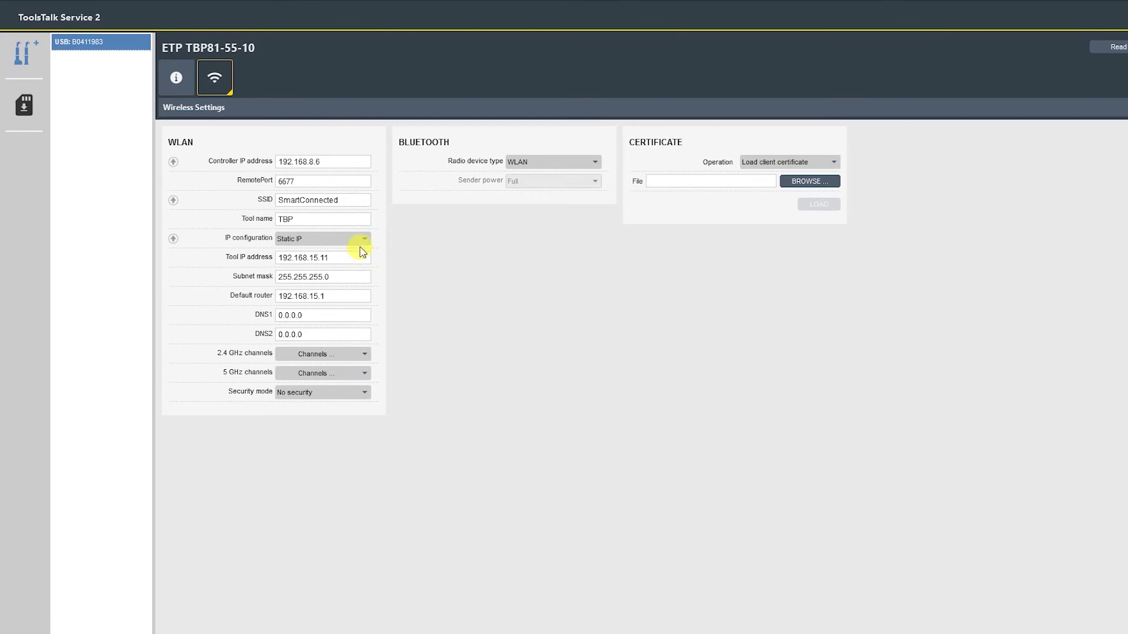
click(359, 239)
click(350, 257)
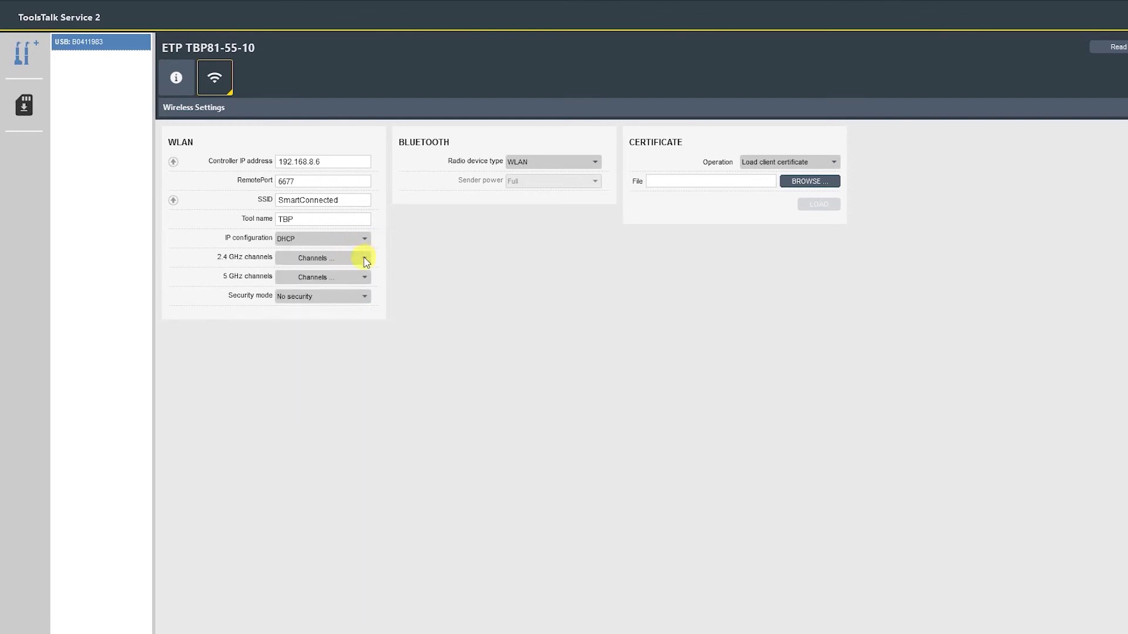
Disable 2.4 GHz channels 1 to 5 and 7 to 10, keeping channels 6 and 11 enabled.
click(366, 262)
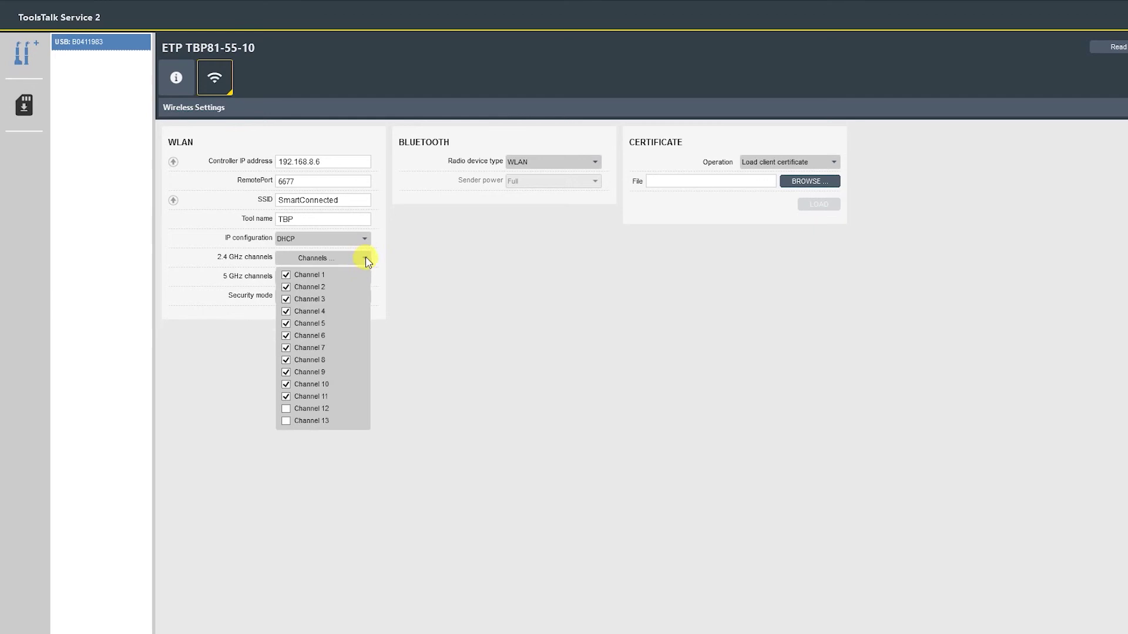
click(405, 261)
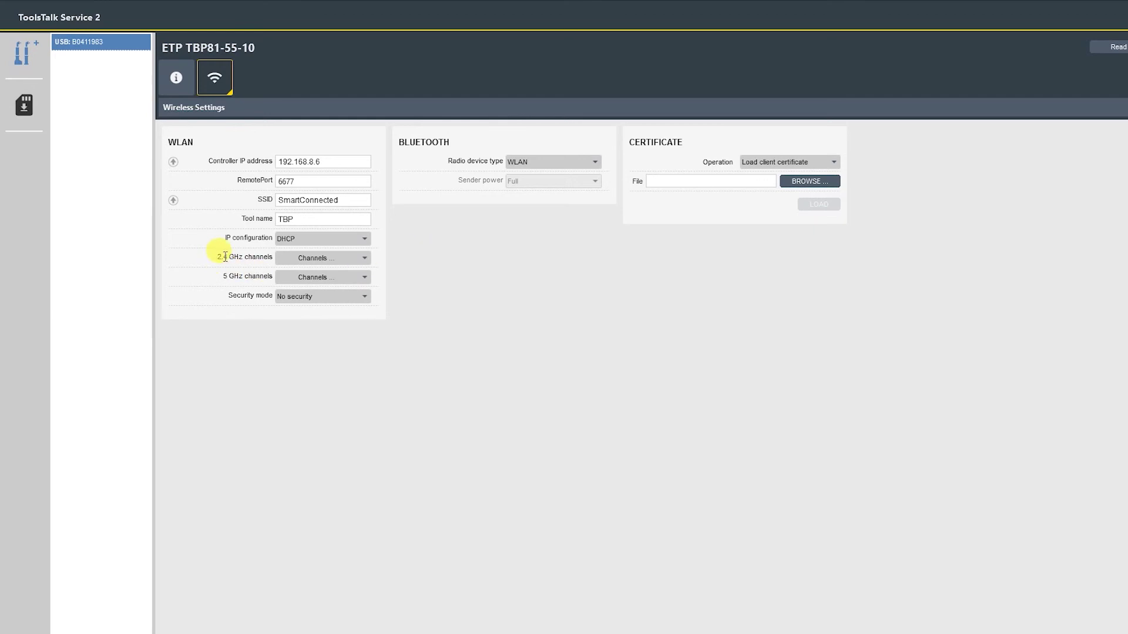
click(311, 259)
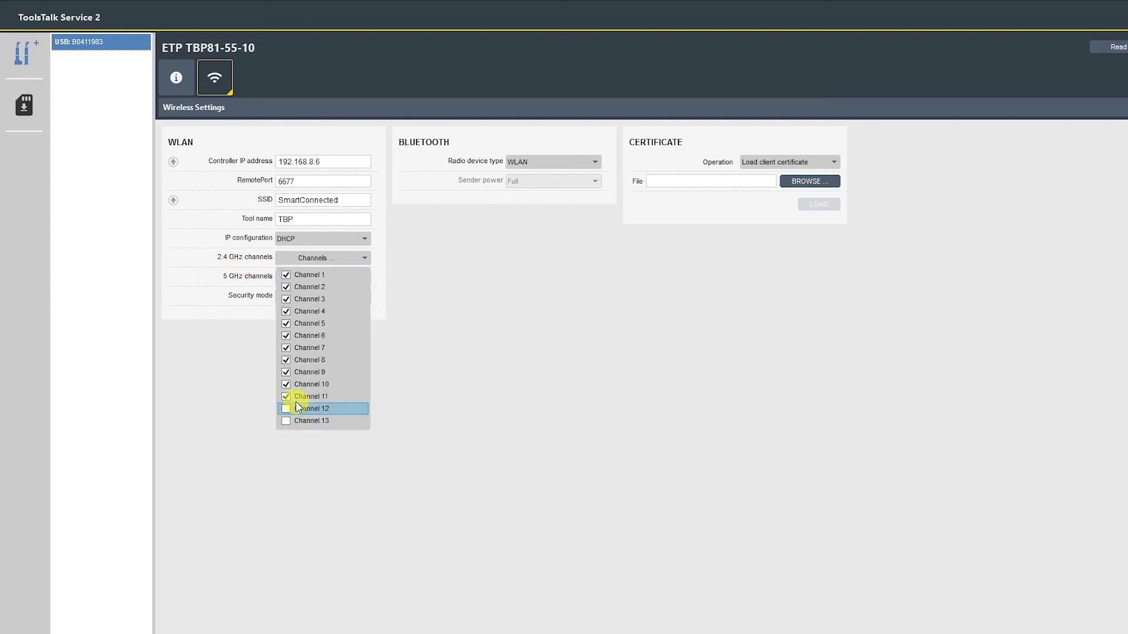
click(301, 282)
click(298, 259)
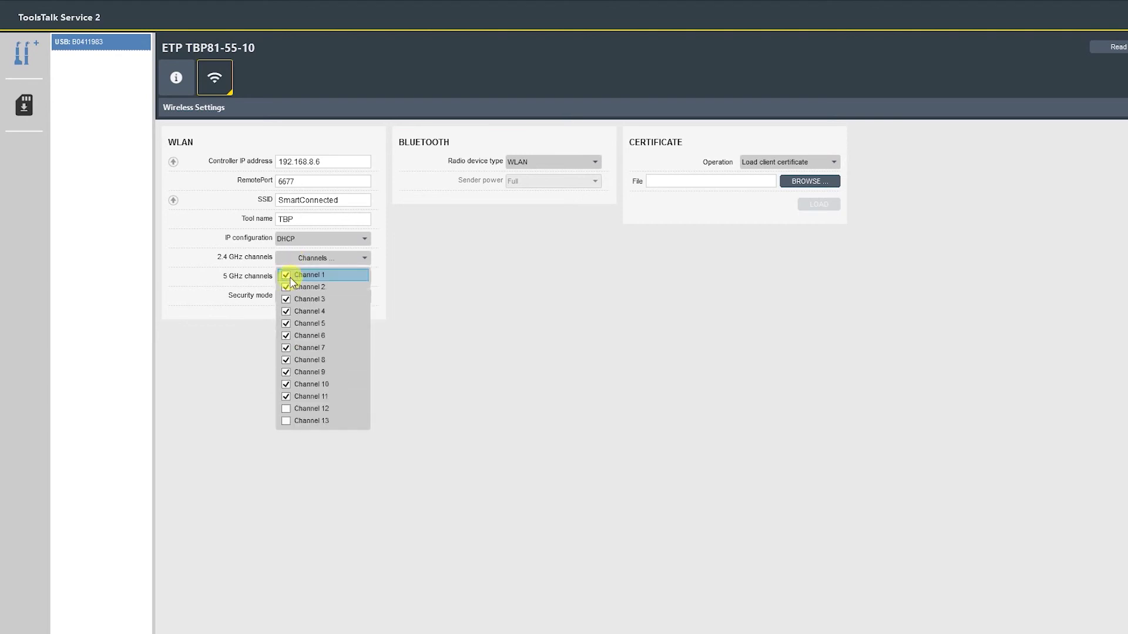
click(287, 276)
click(287, 287)
click(287, 299)
click(287, 311)
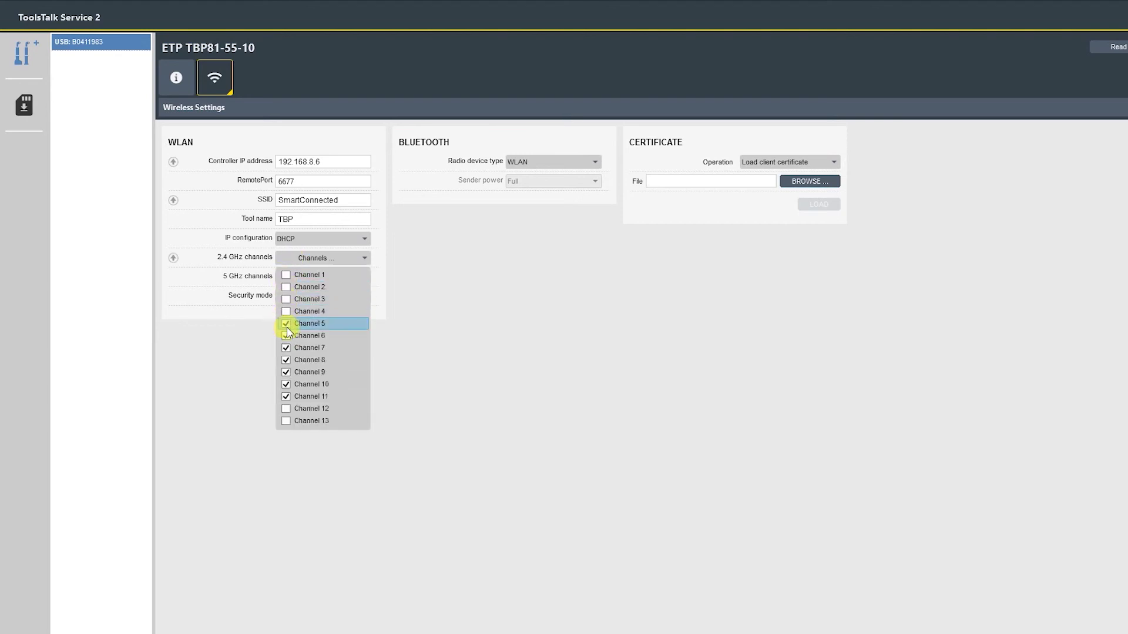
click(286, 323)
click(287, 348)
click(287, 360)
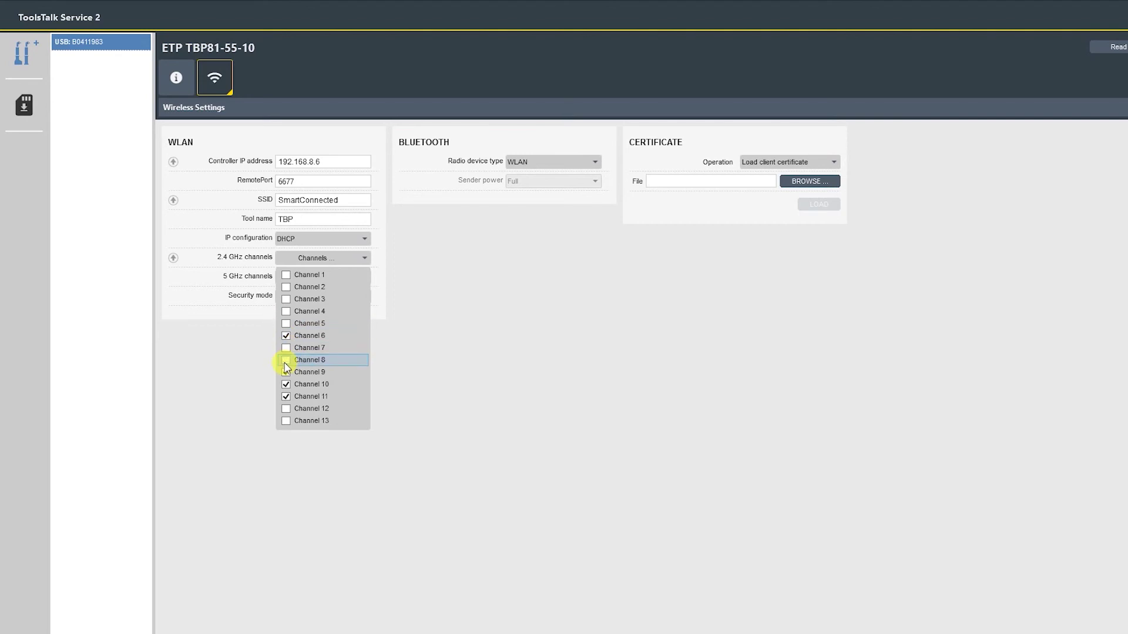
click(286, 372)
click(287, 384)
click(428, 282)
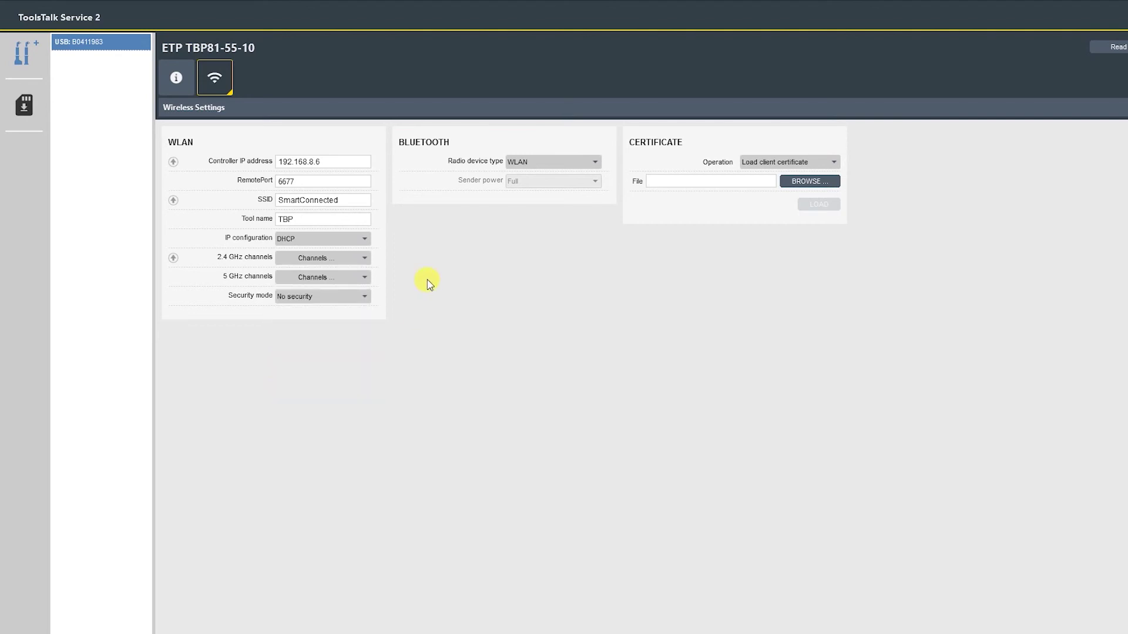
Review the list of selectable 5 GHz channels without changing the selection.
click(365, 280)
scroll(364, 329, down, 5)
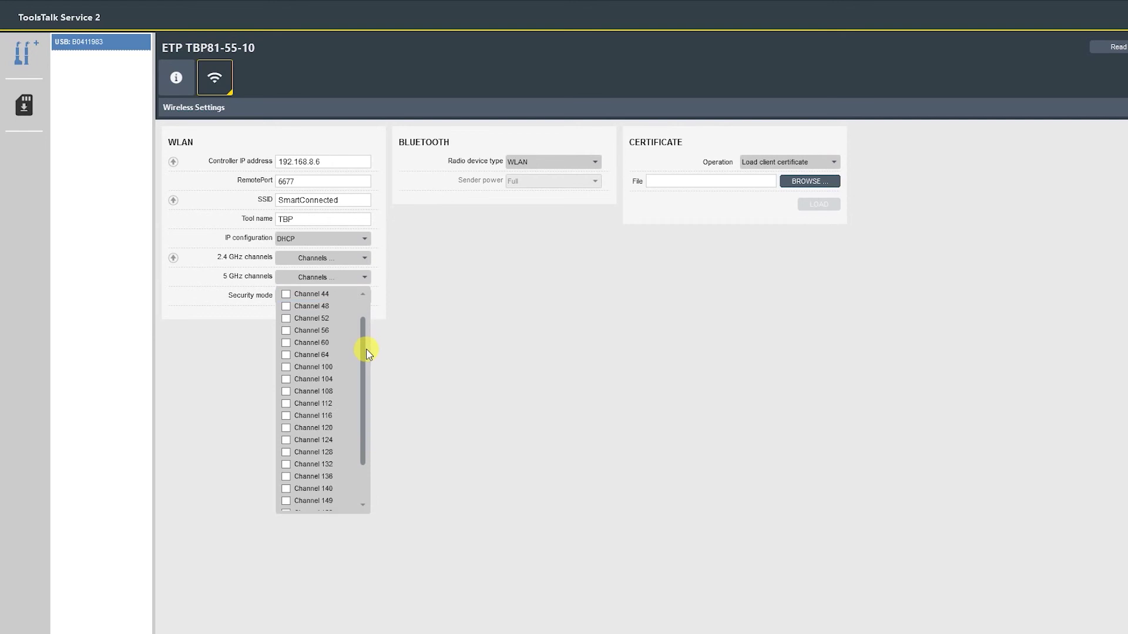
drag(363, 360, 363, 312)
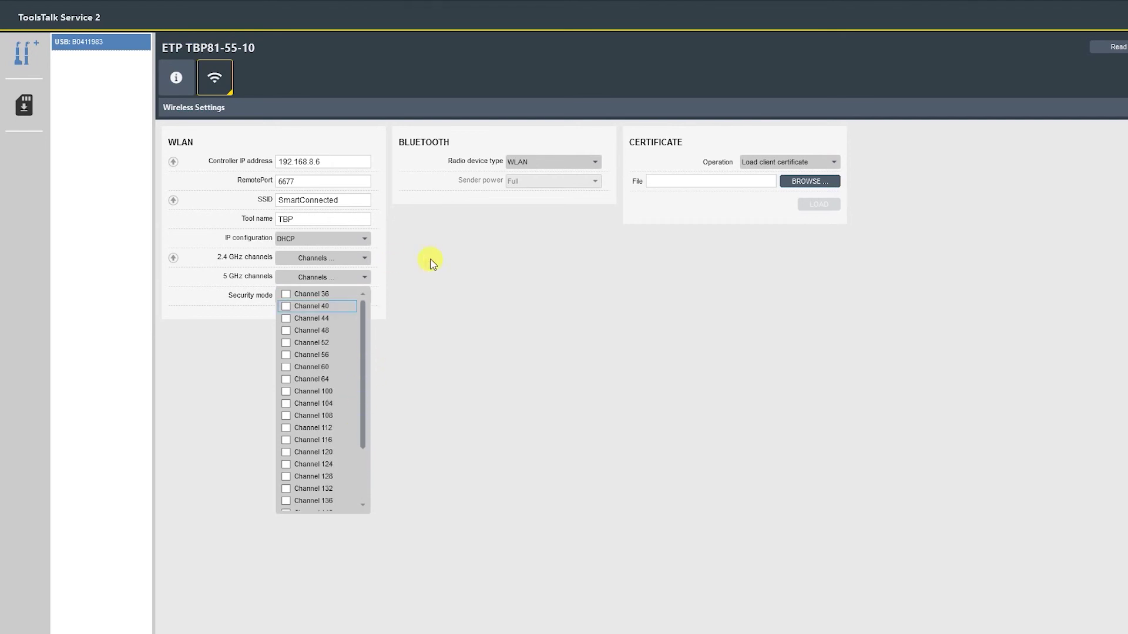
click(471, 262)
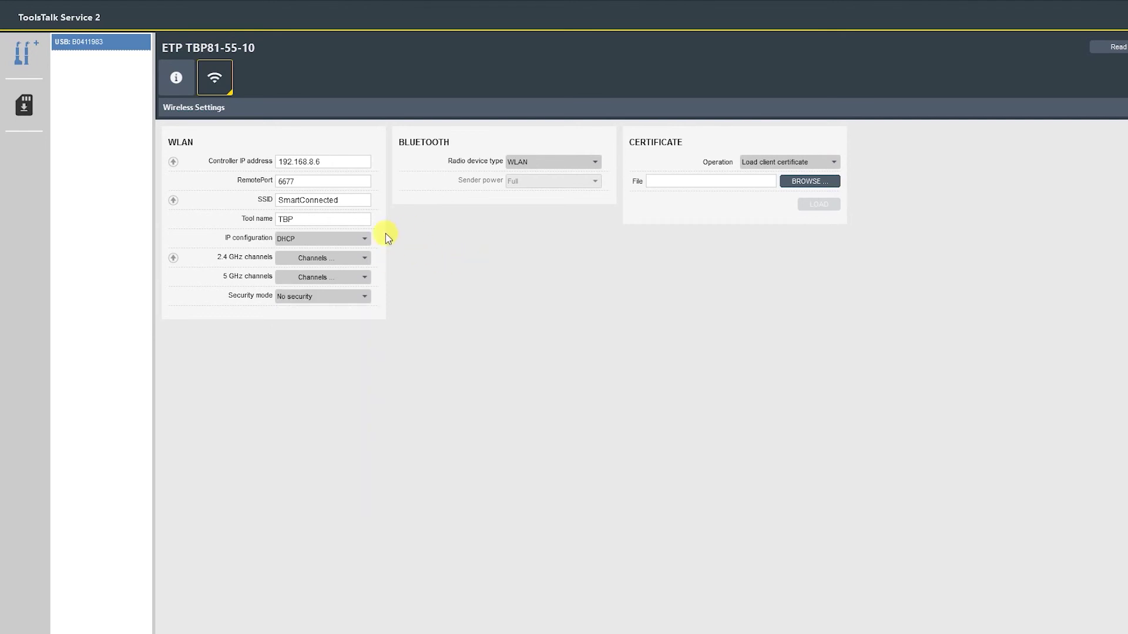
Set the security mode to WPA2-PSK, AES with the Printable ASCII key format and enter the network password.
click(366, 300)
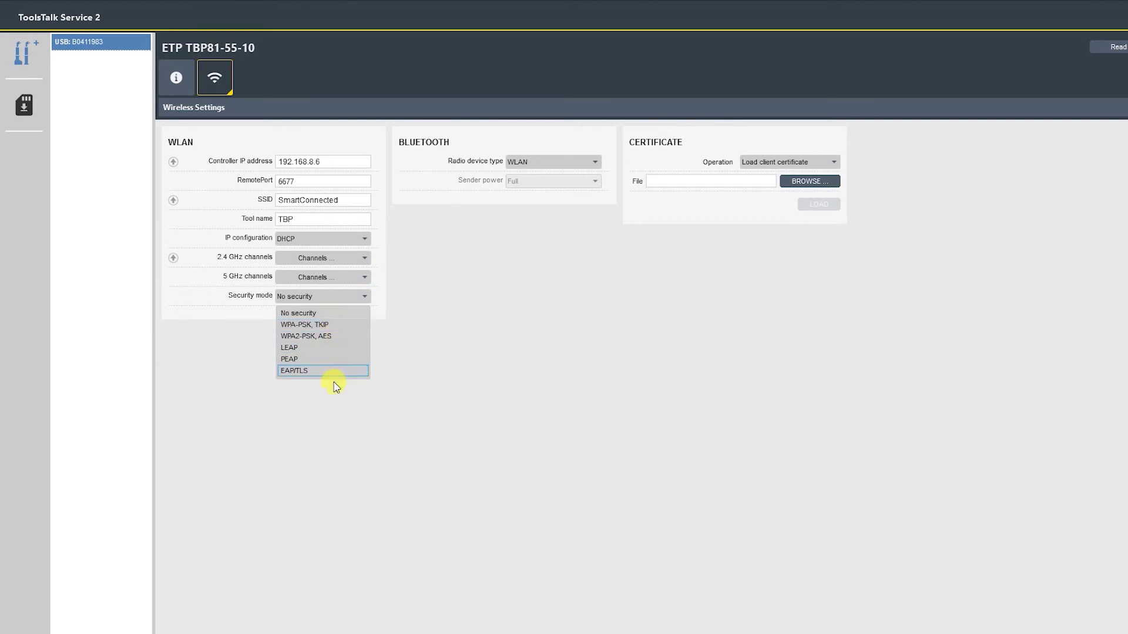
click(322, 336)
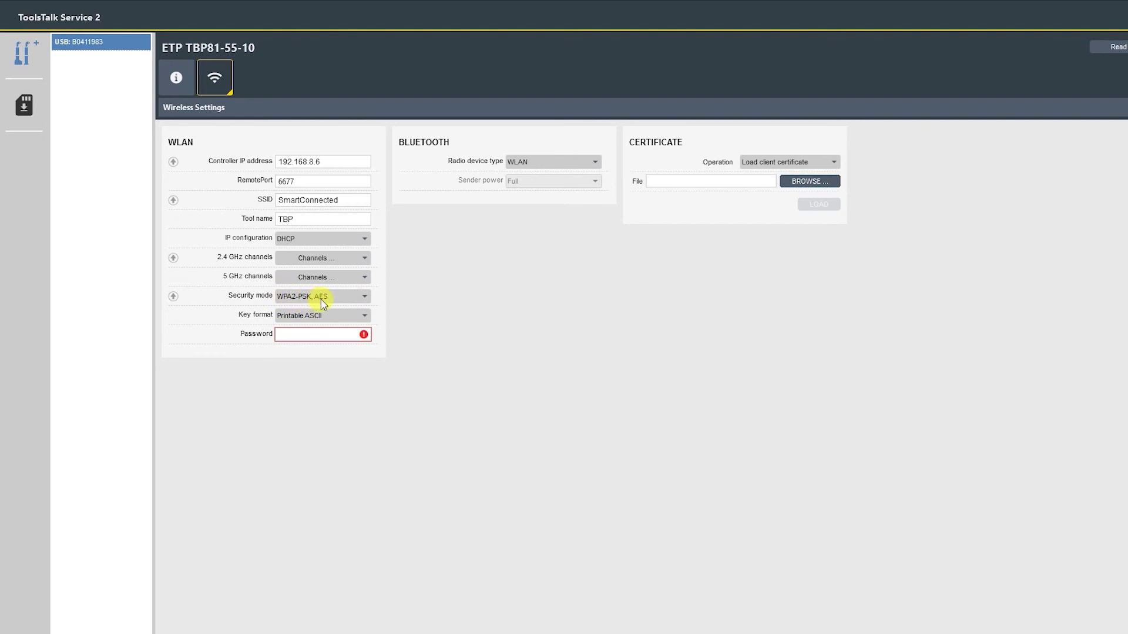
click(329, 314)
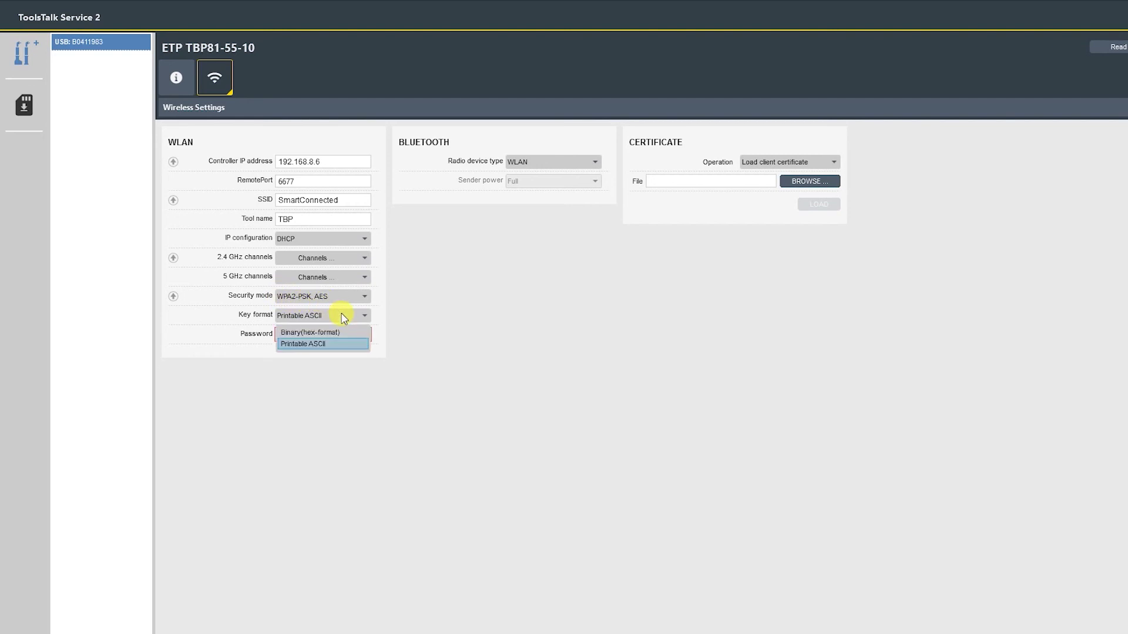
click(327, 313)
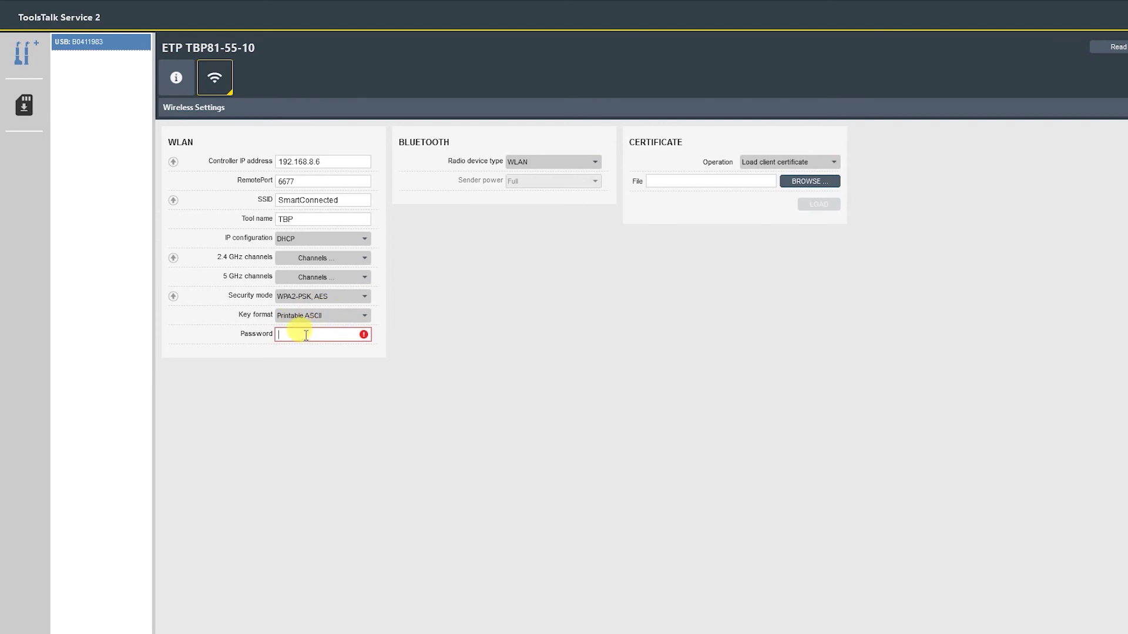
click(297, 338)
text(•••••)
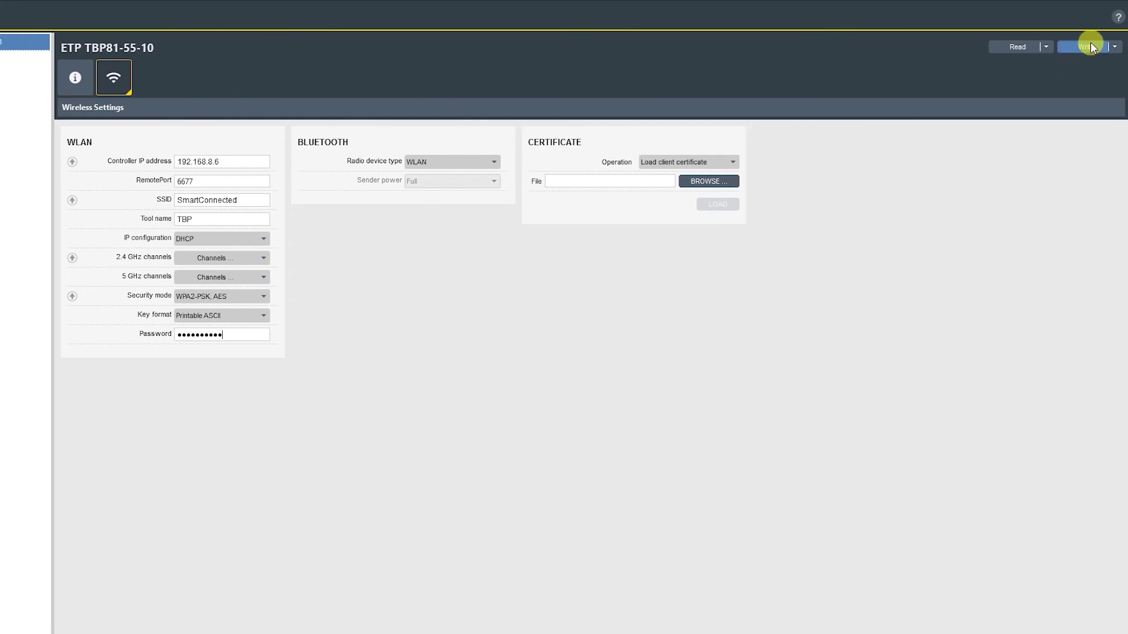
Write the wireless settings to the tool and disconnect it.
click(1091, 47)
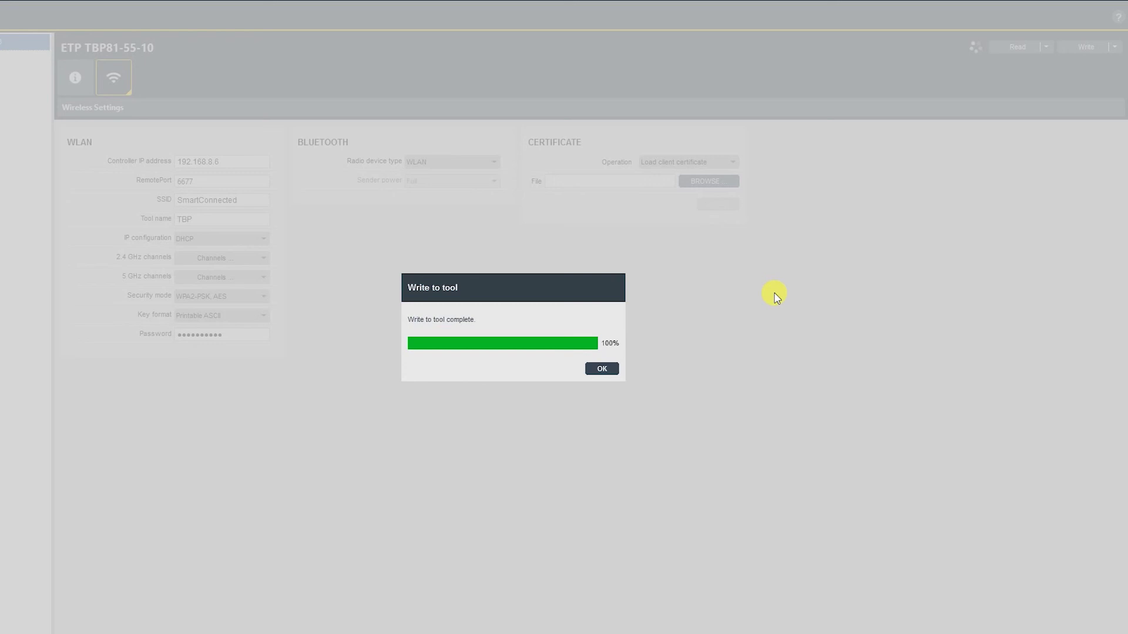
click(613, 370)
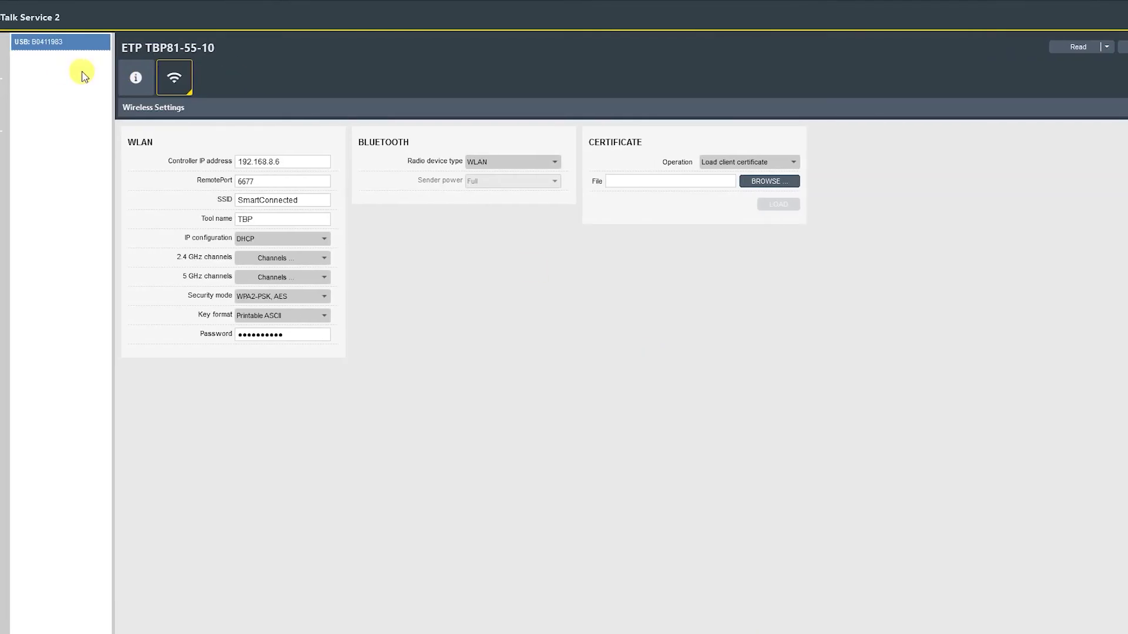
right_click(94, 44)
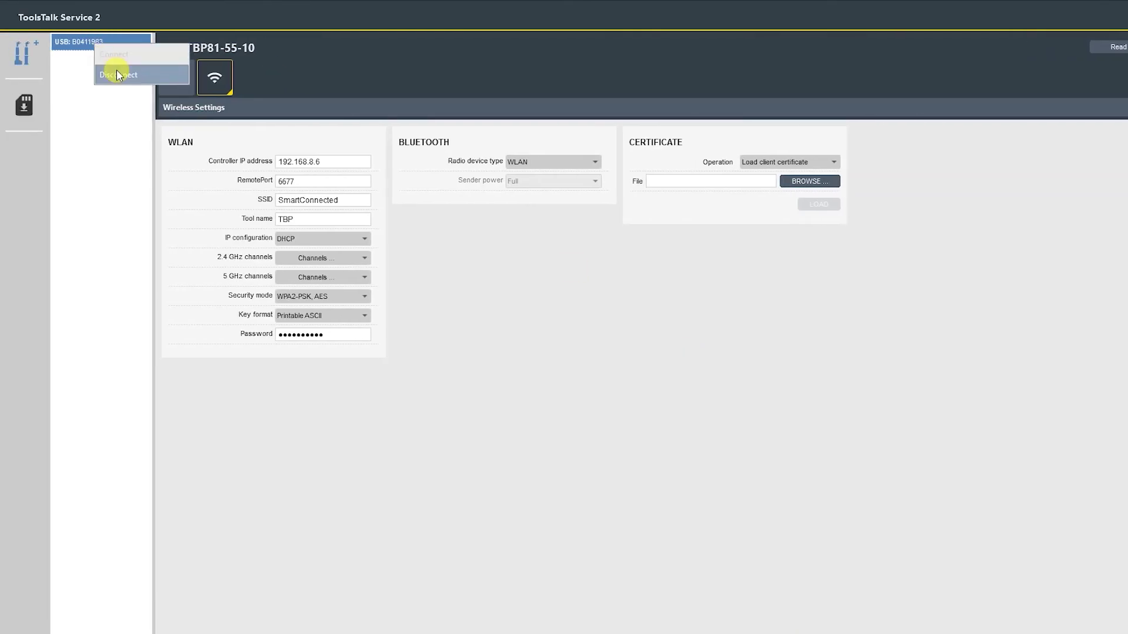